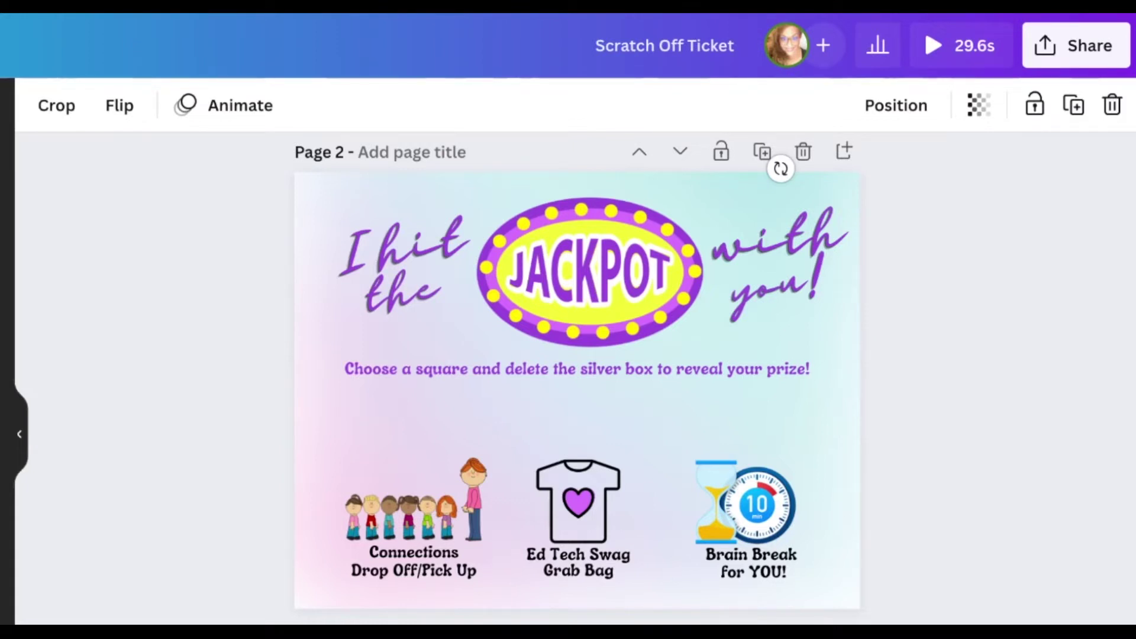
# Step: Lock the 'I hit the' heading and 'with you!' text, then select the JACKPOT oval and instruction line
pyautogui.click(426, 295)
pyautogui.click(299, 246)
pyautogui.click(310, 236)
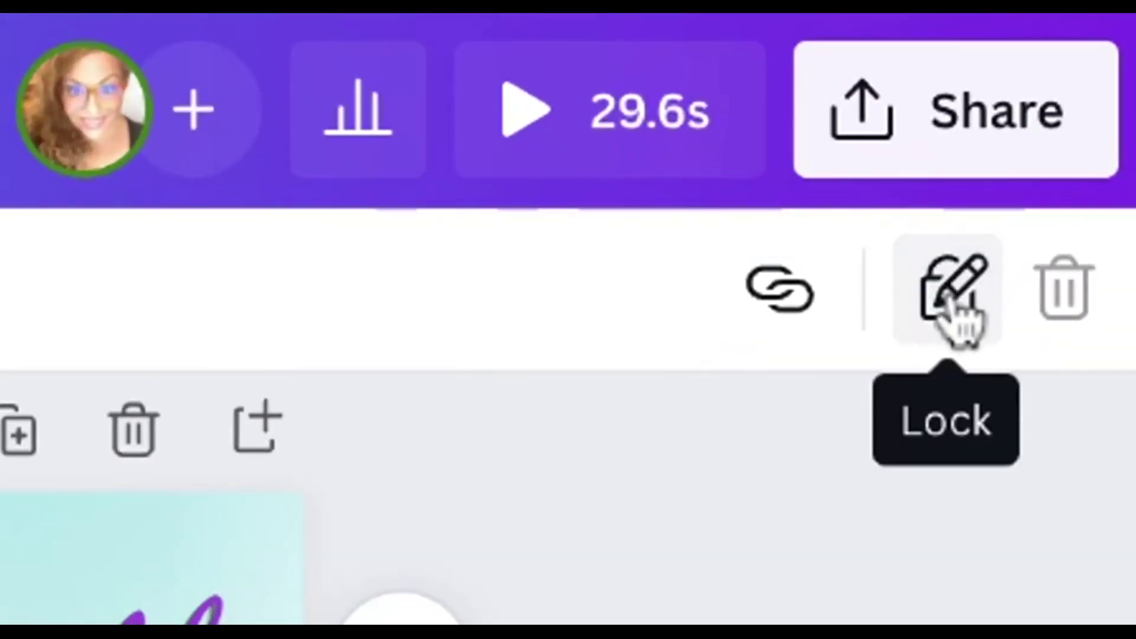
pyautogui.click(951, 300)
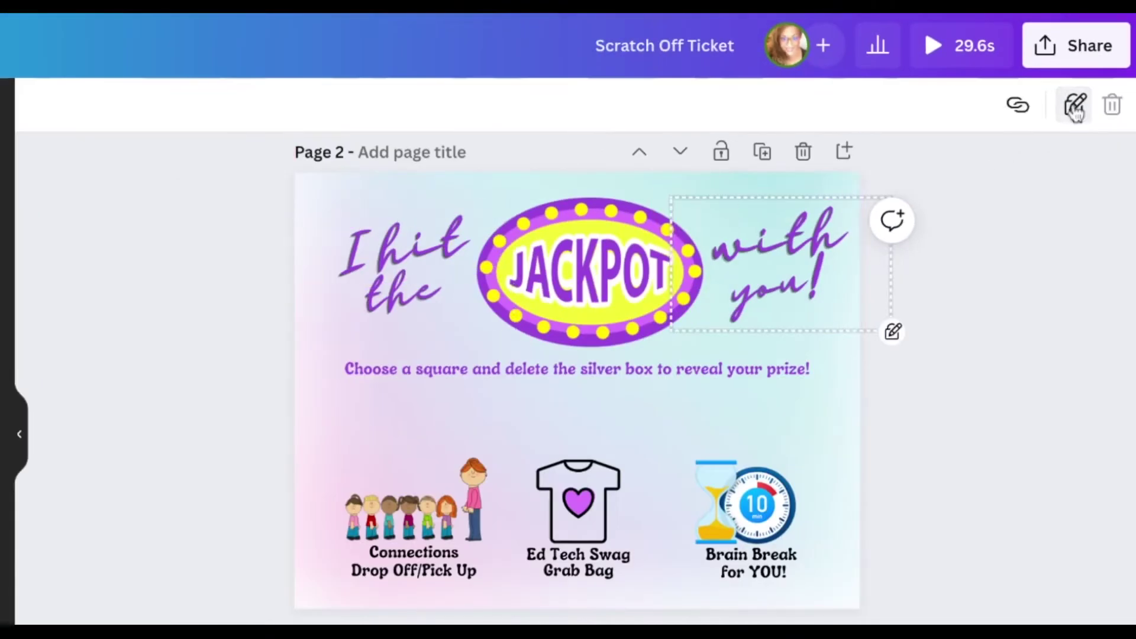
pyautogui.click(1076, 107)
pyautogui.click(591, 244)
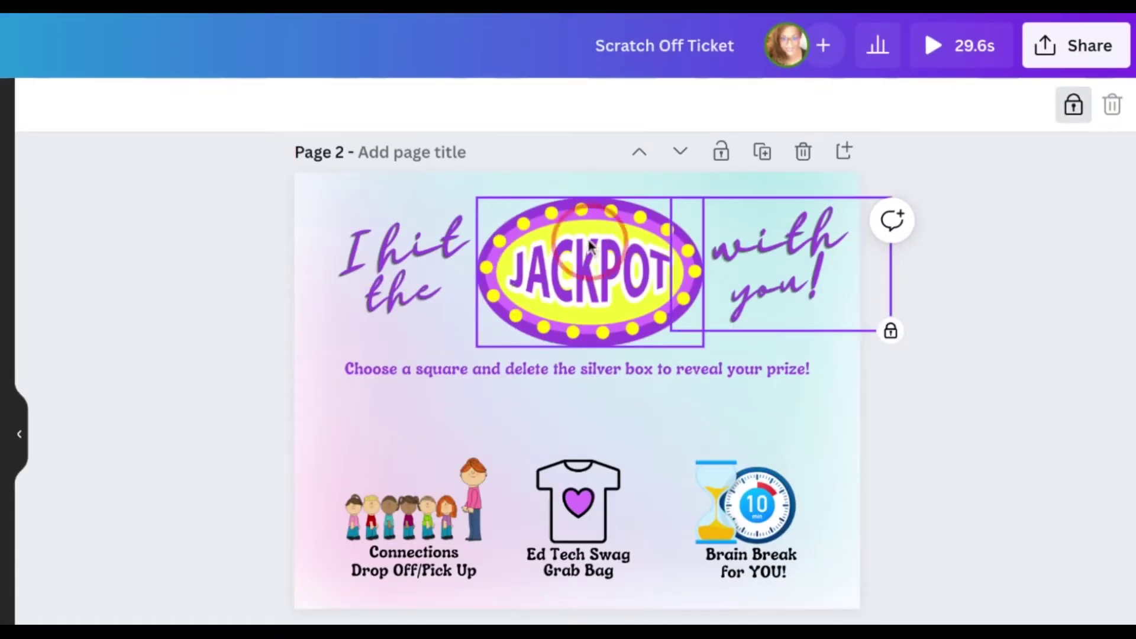
pyautogui.click(796, 368)
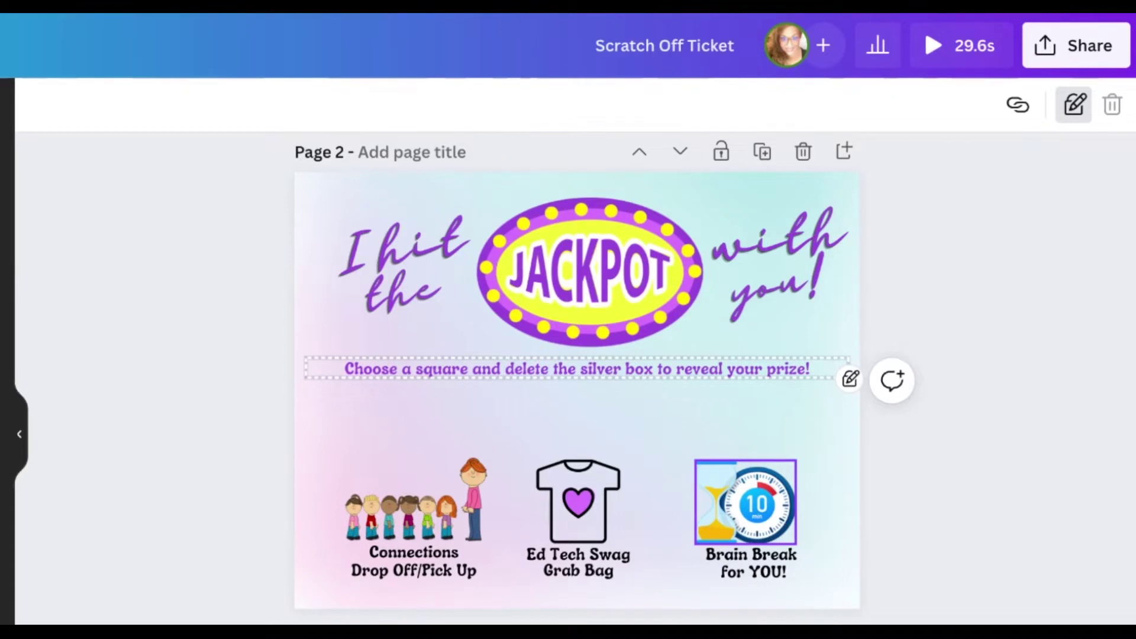
# Step: Move both purple confetti GIFs from Page 1 onto Page 2, side by side across its width
pyautogui.scroll(2, 577, 379)
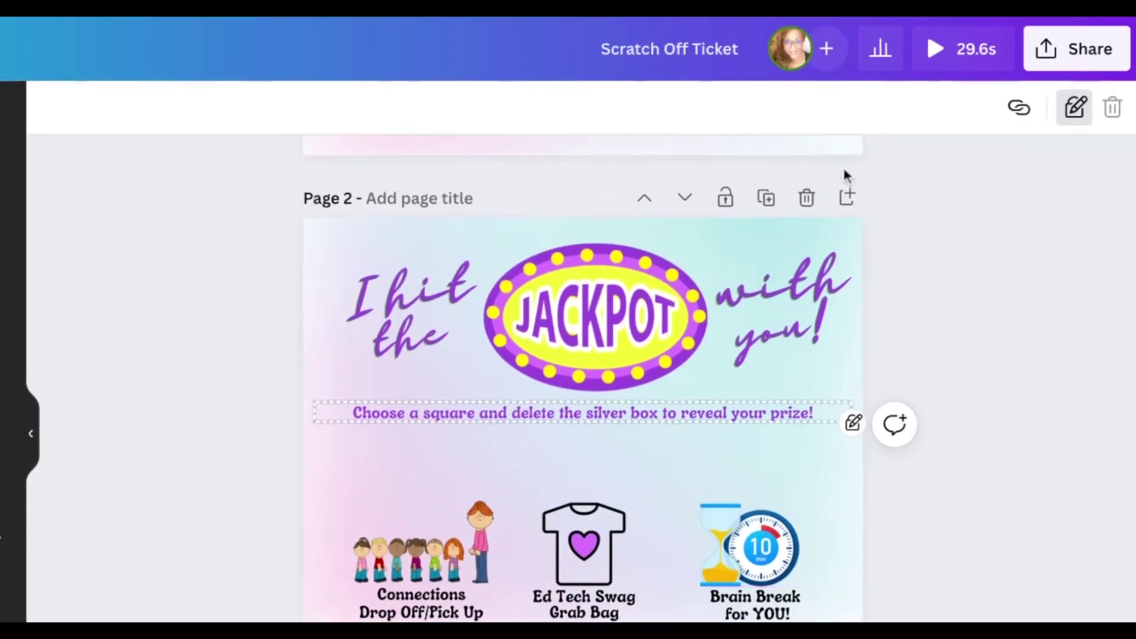
pyautogui.moveTo(828, 153); pyautogui.dragTo(713, 544)
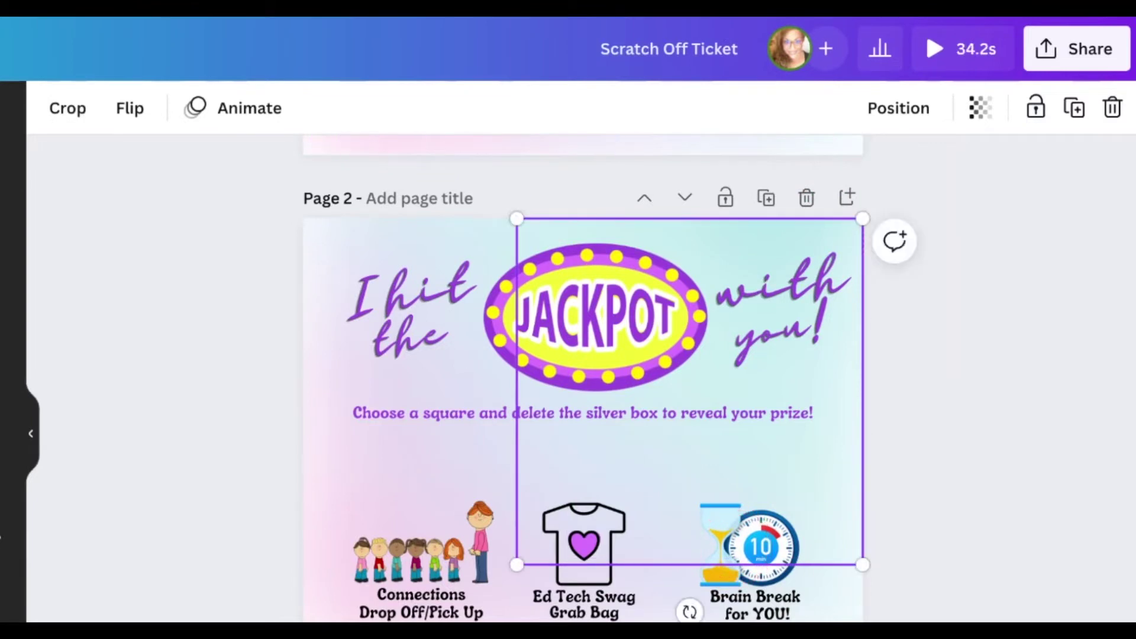
pyautogui.click(424, 153)
pyautogui.moveTo(424, 153); pyautogui.dragTo(288, 527)
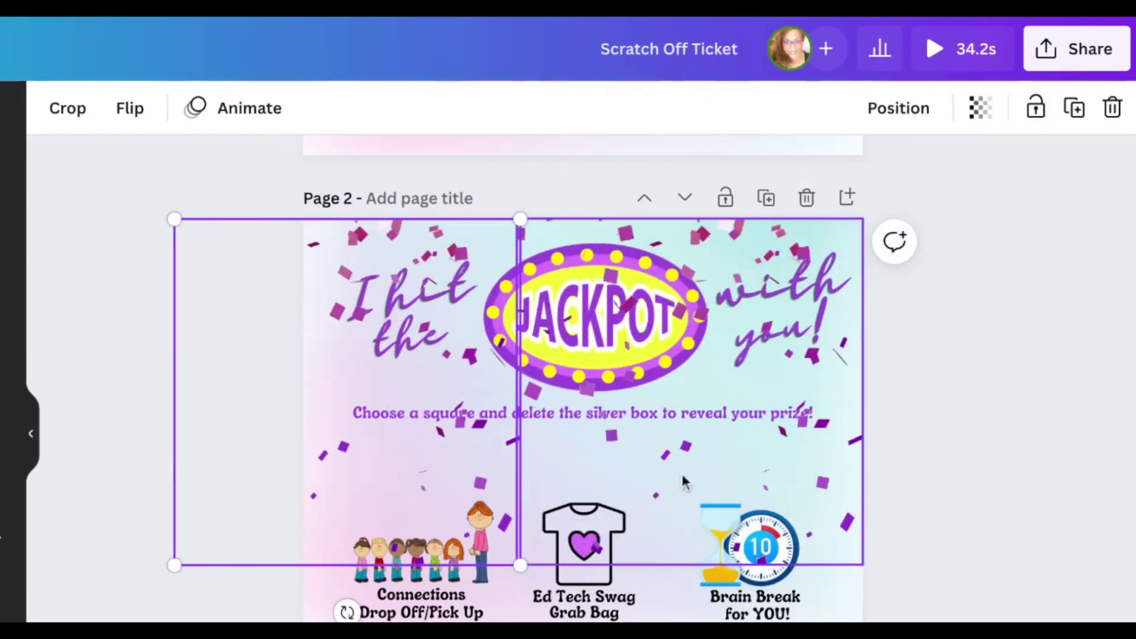
pyautogui.moveTo(454, 465); pyautogui.dragTo(459, 464)
pyautogui.click(1017, 530)
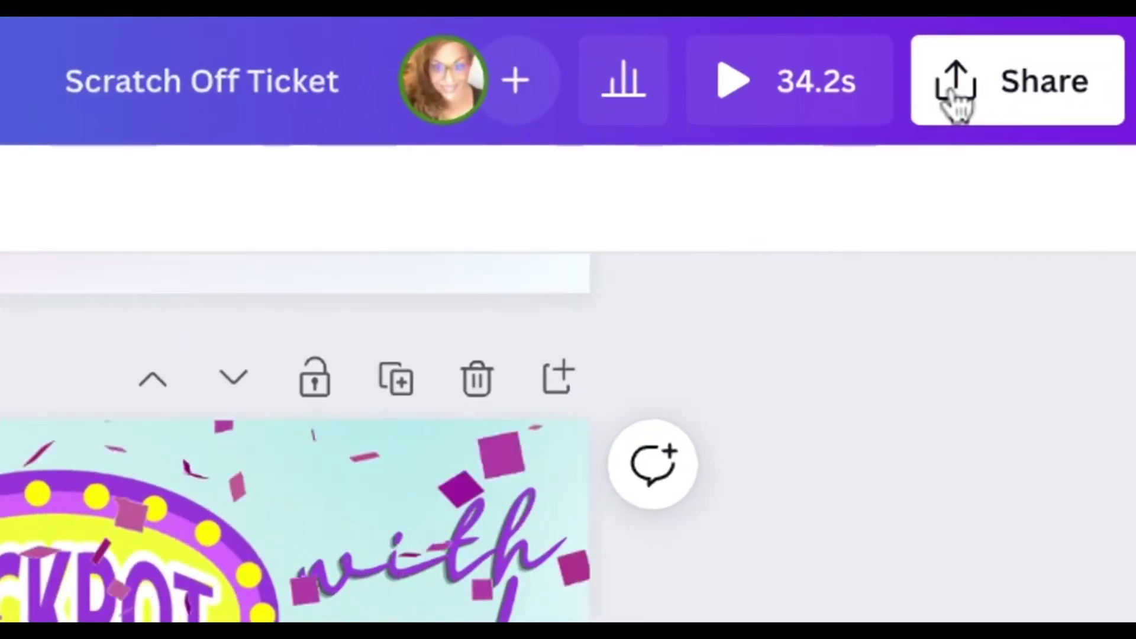
# Step: Download just the current page, Page 2, as a GIF file
pyautogui.click(955, 92)
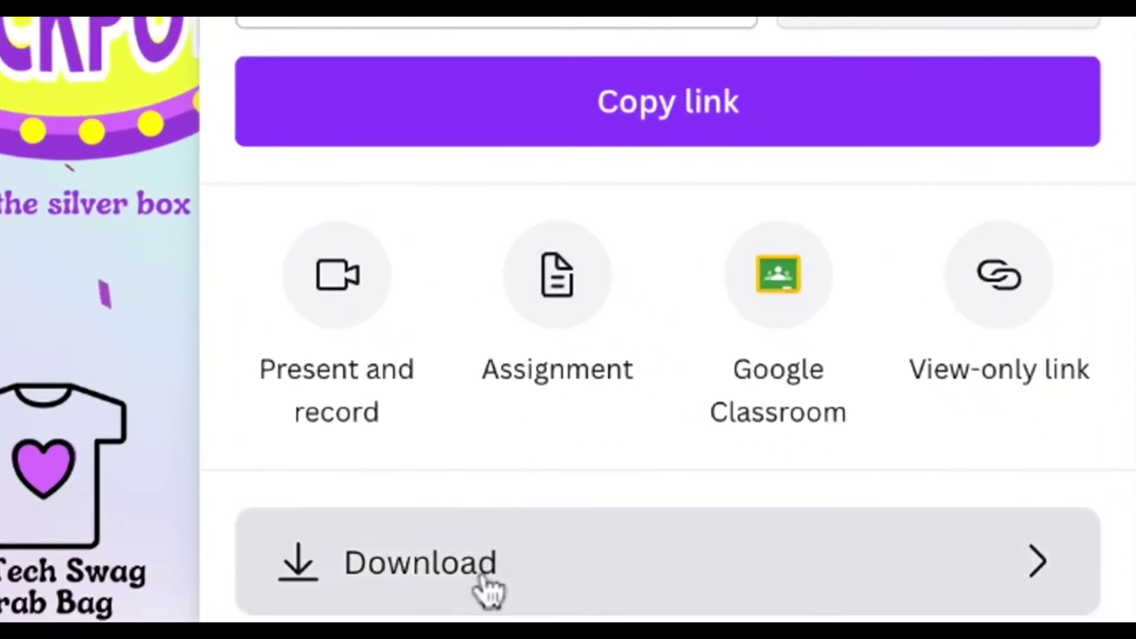
pyautogui.click(487, 589)
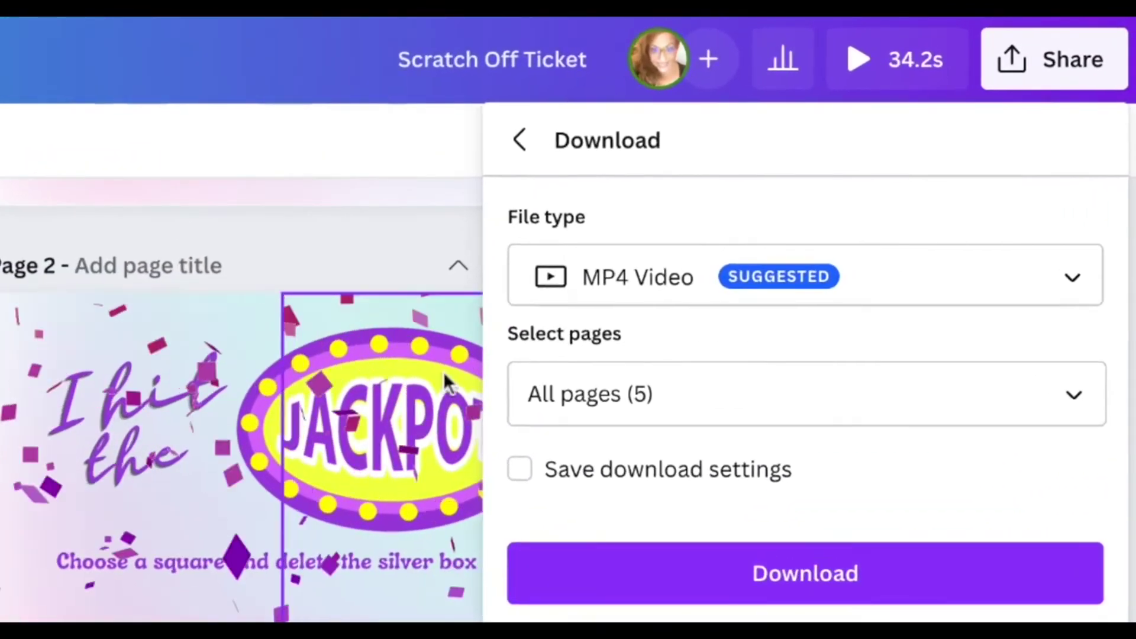
pyautogui.click(1074, 298)
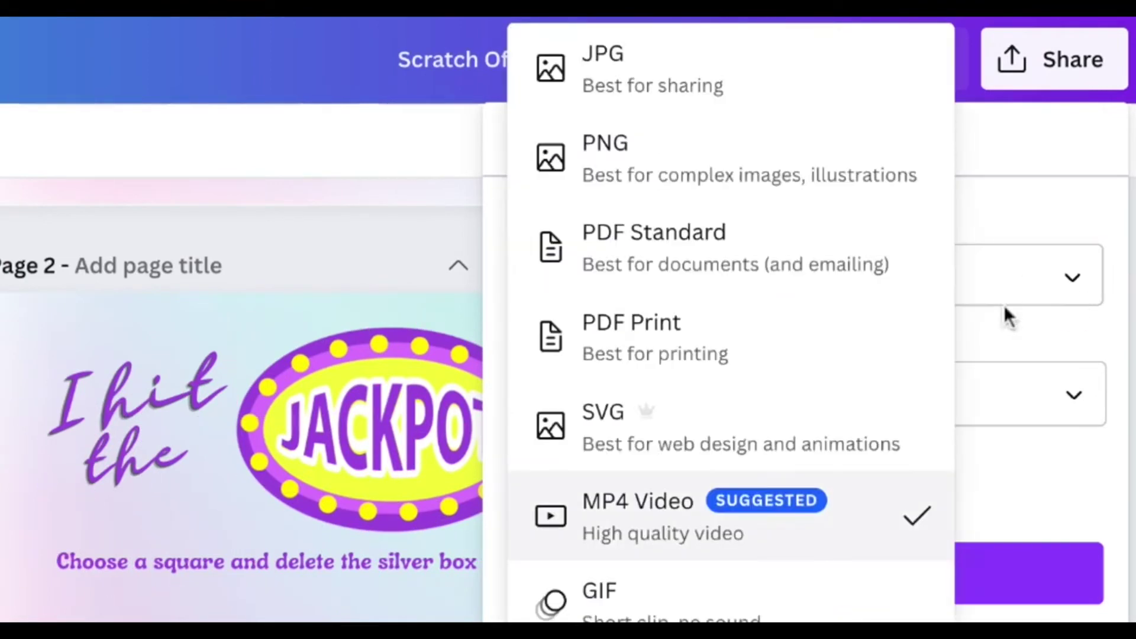
pyautogui.click(804, 598)
pyautogui.click(1074, 395)
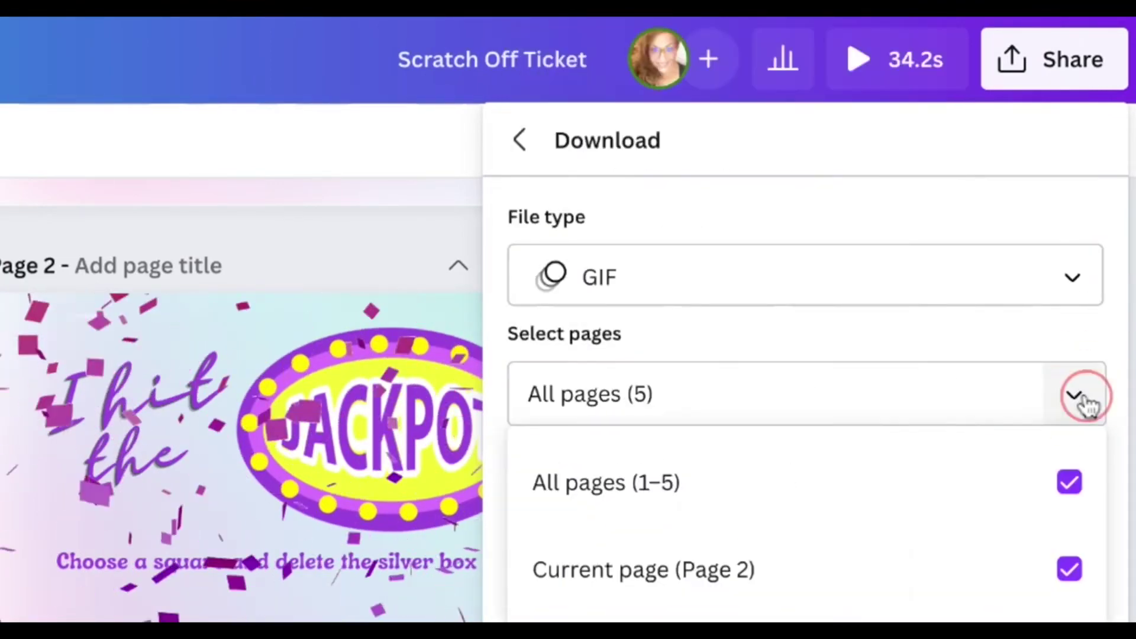
pyautogui.click(1070, 485)
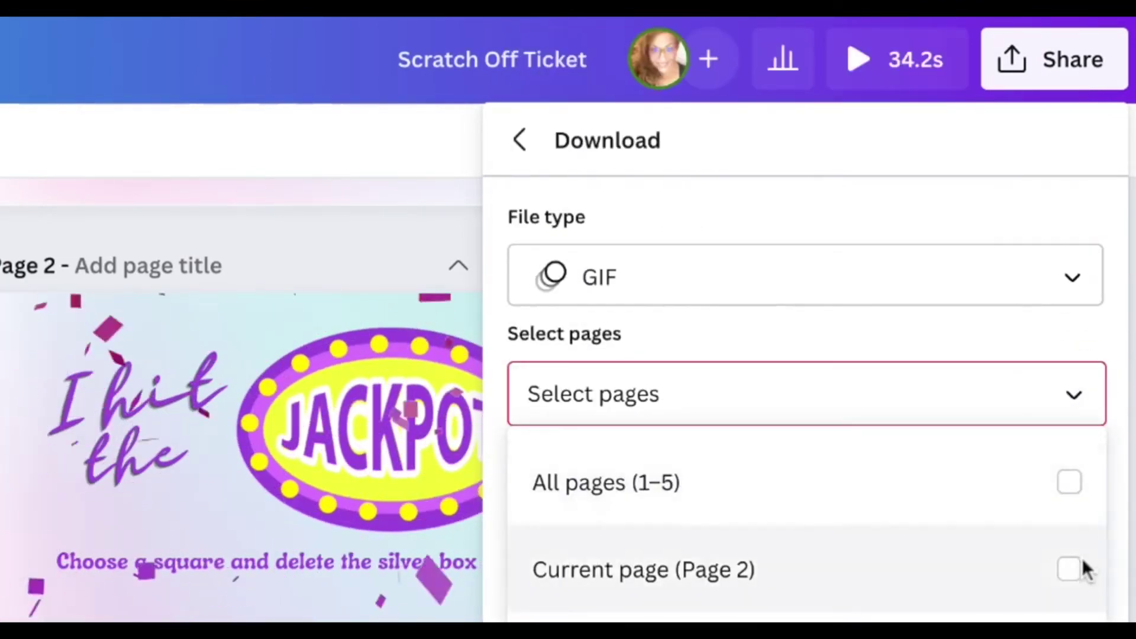
pyautogui.click(1074, 574)
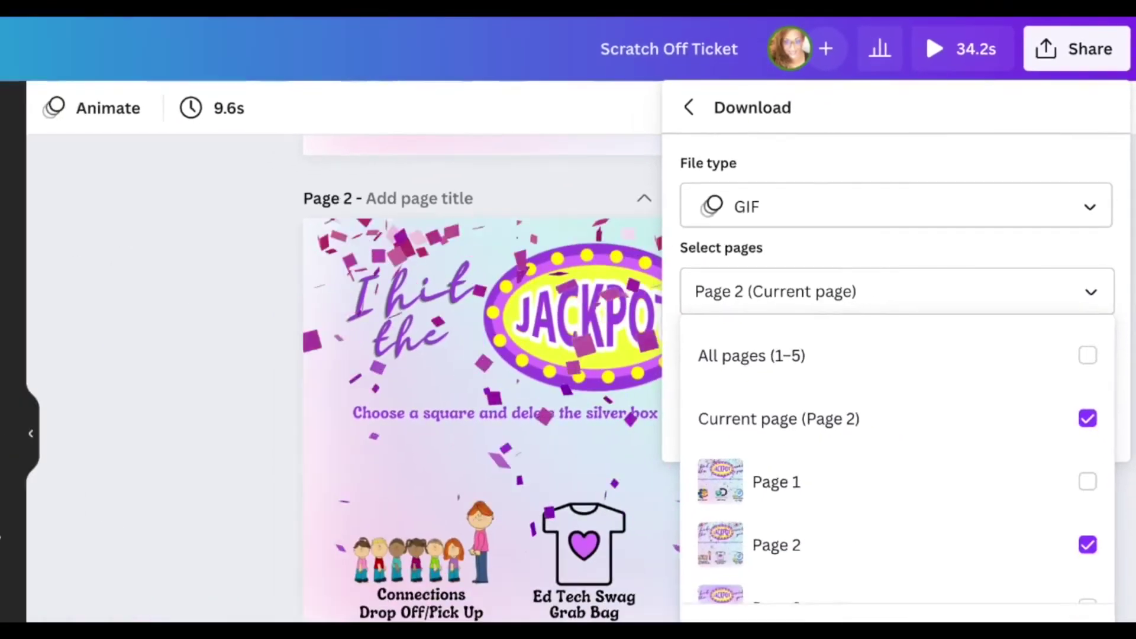
pyautogui.click(1074, 395)
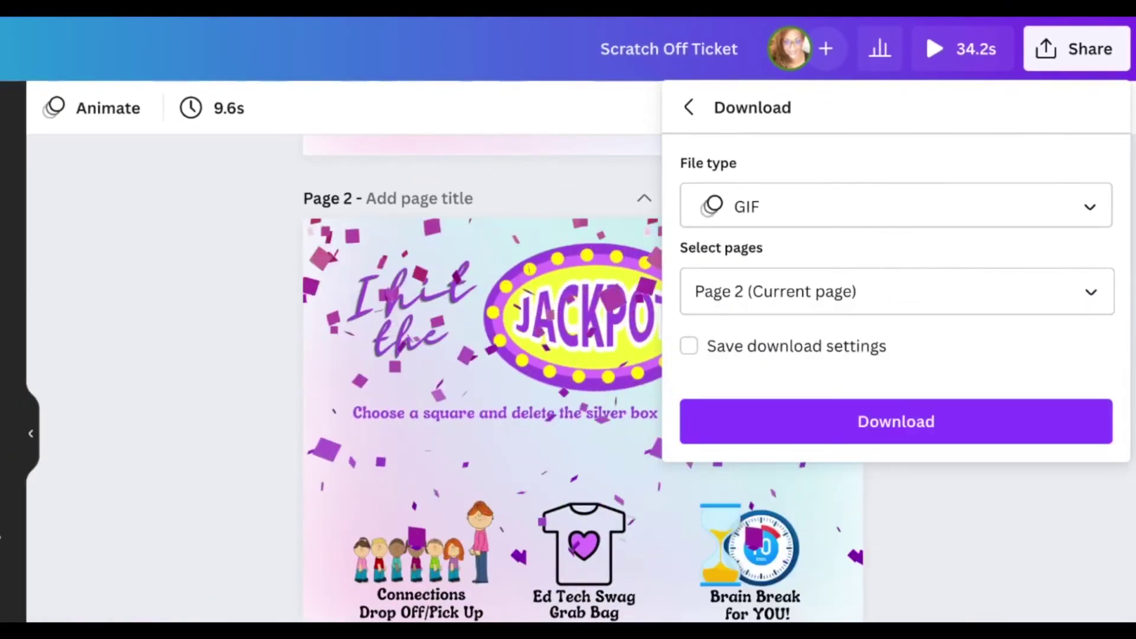
pyautogui.click(940, 424)
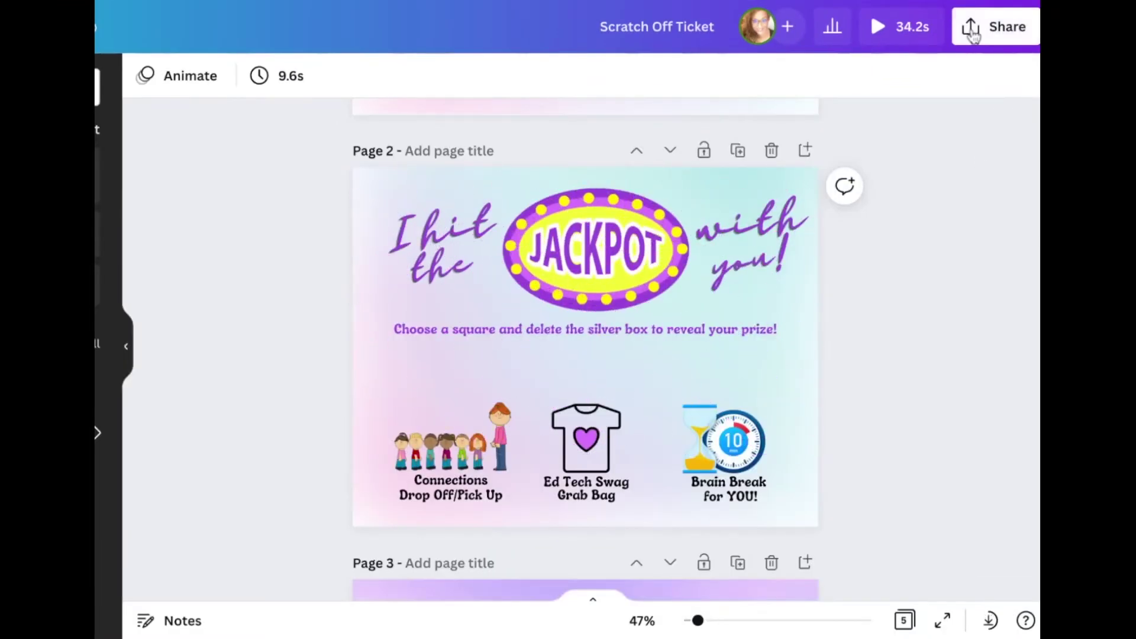
# Step: Publish the design as a template in Your projects > Professional Stuff and view the template
pyautogui.click(994, 27)
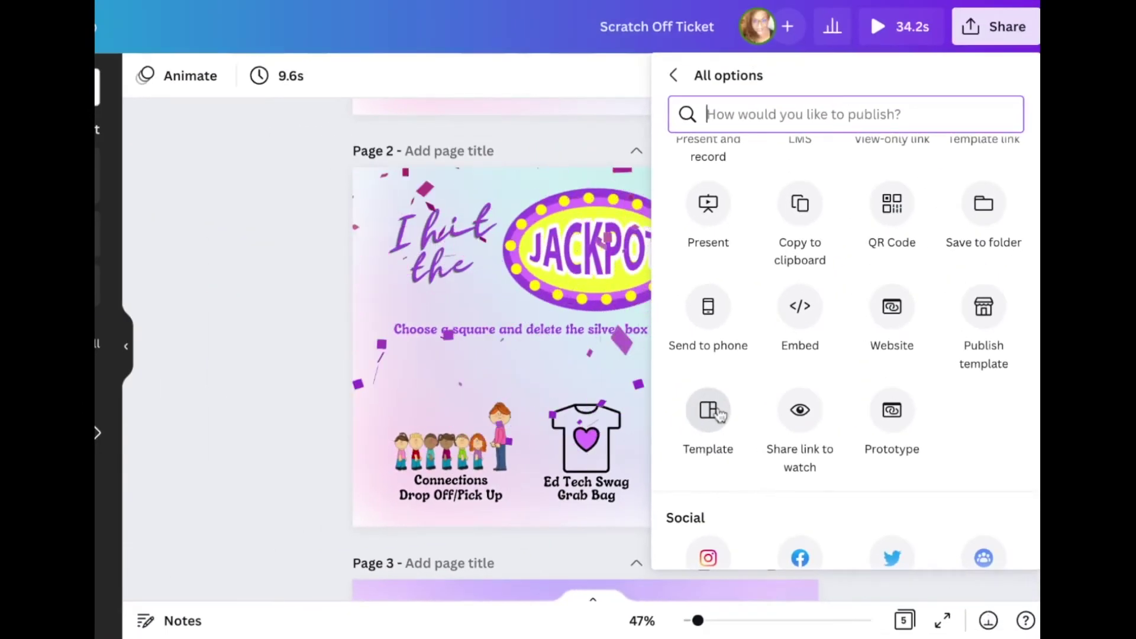
pyautogui.click(556, 379)
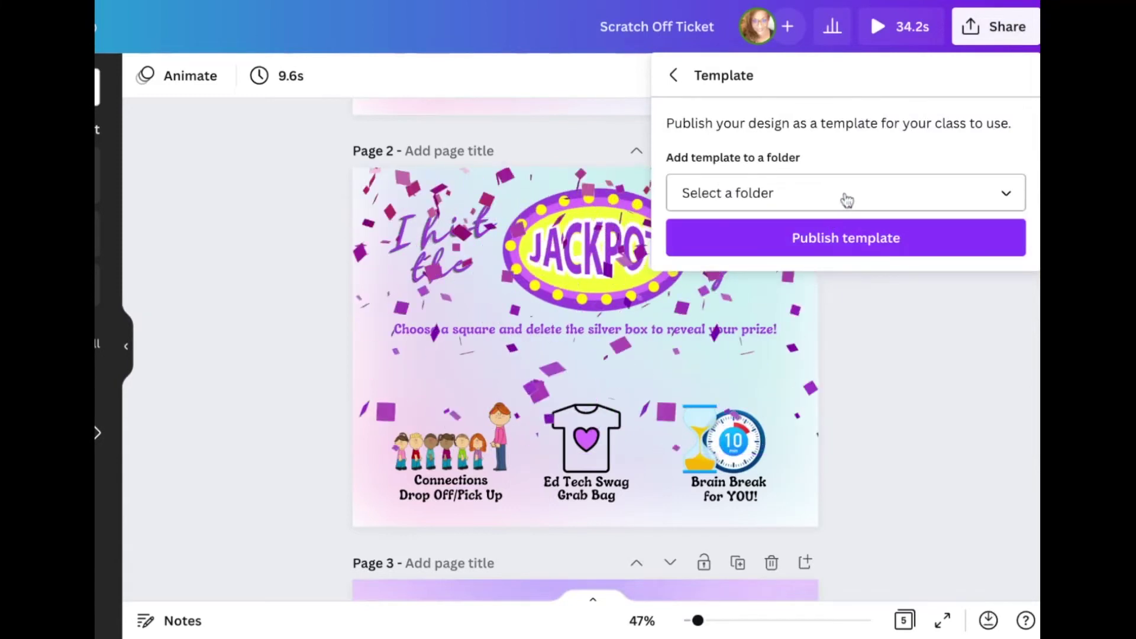
pyautogui.click(847, 200)
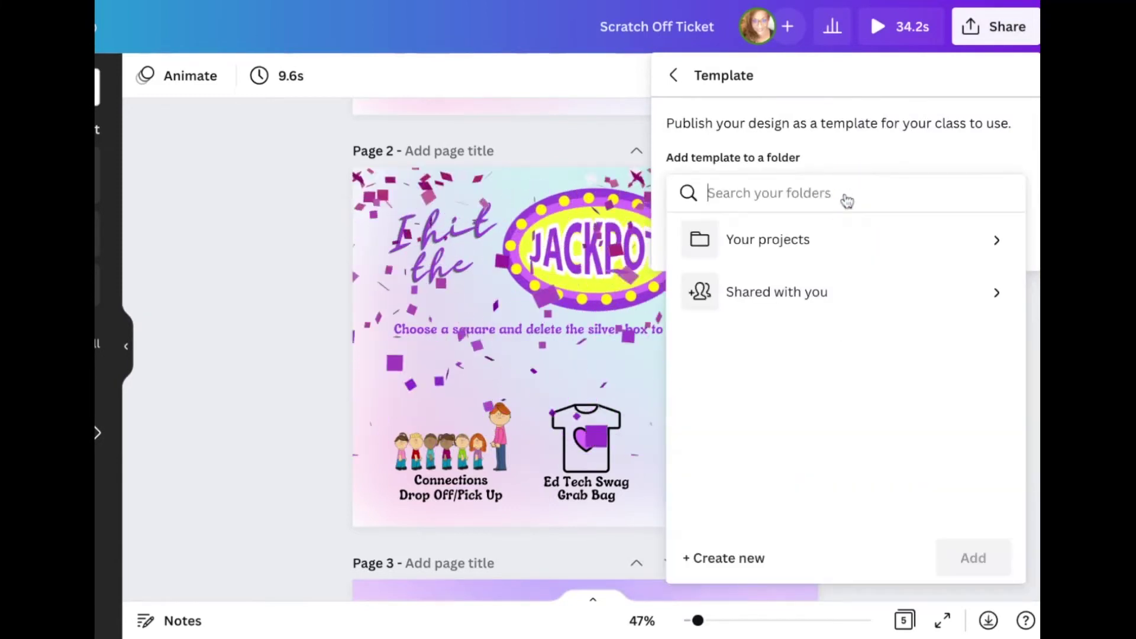
pyautogui.click(847, 242)
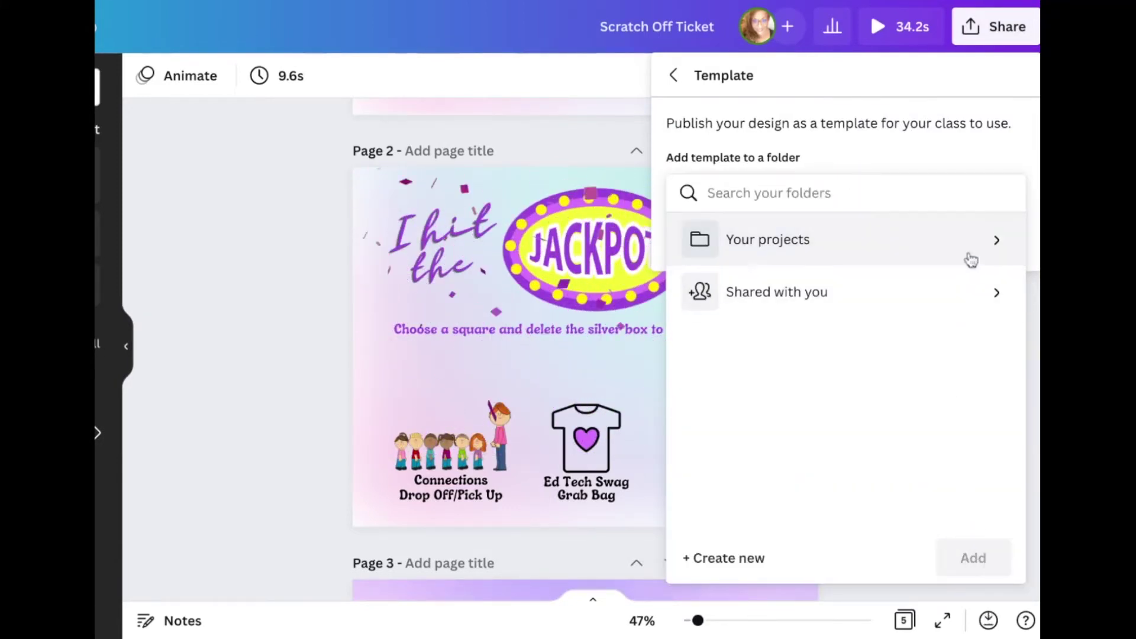
pyautogui.click(998, 242)
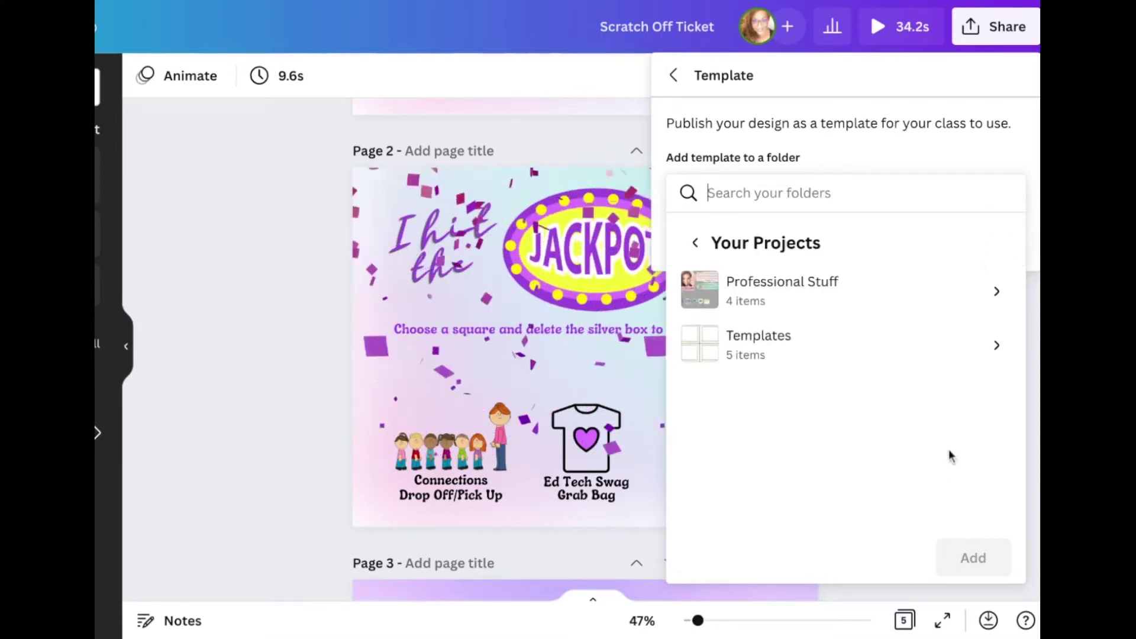
pyautogui.click(994, 291)
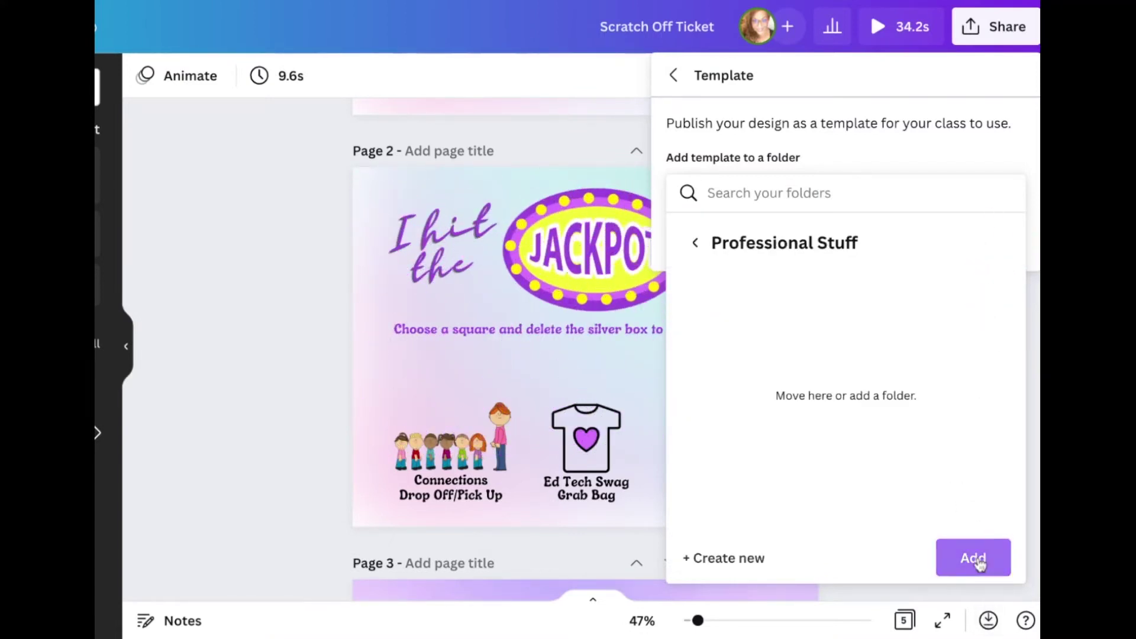
pyautogui.click(973, 557)
pyautogui.click(873, 256)
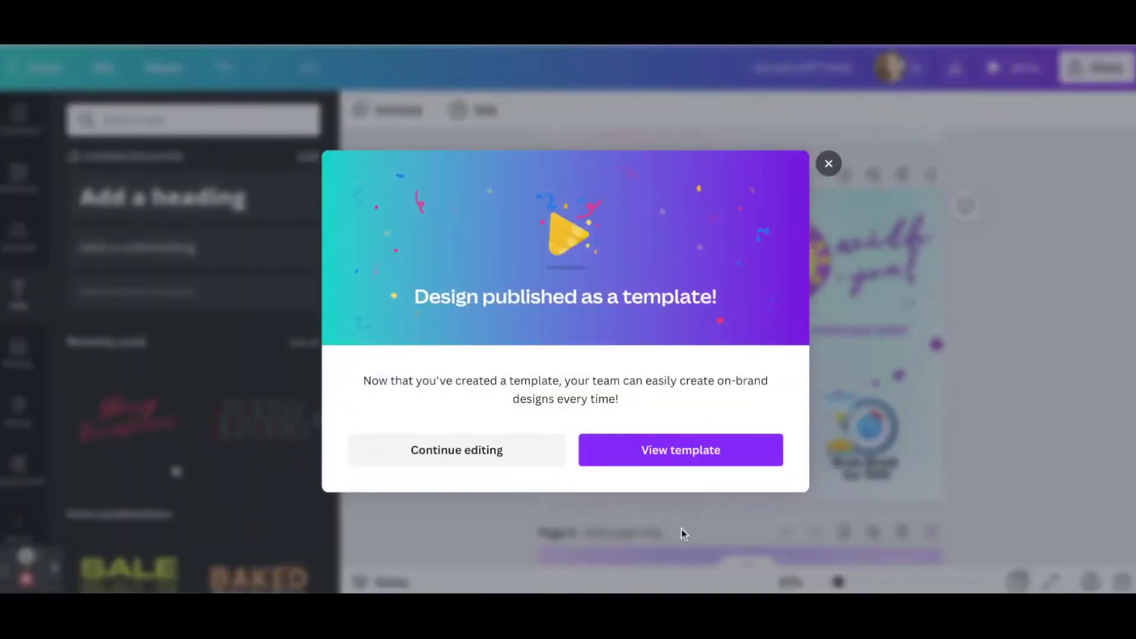
pyautogui.click(684, 465)
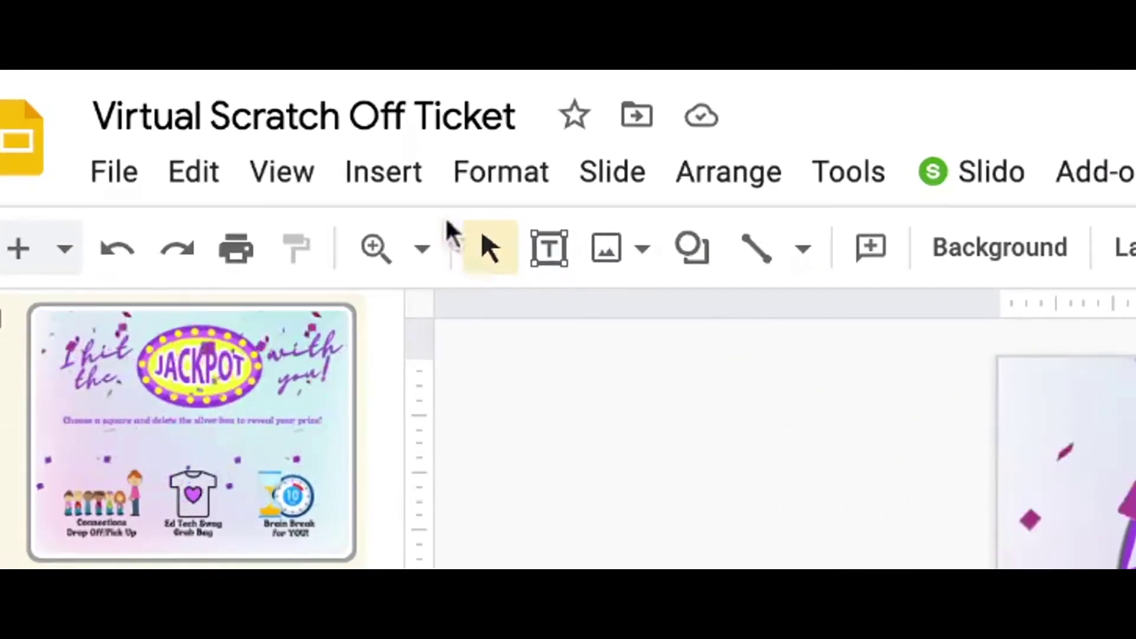
# Step: Insert the first 'silver square' web image result and position it over the Connections picture
pyautogui.click(177, 110)
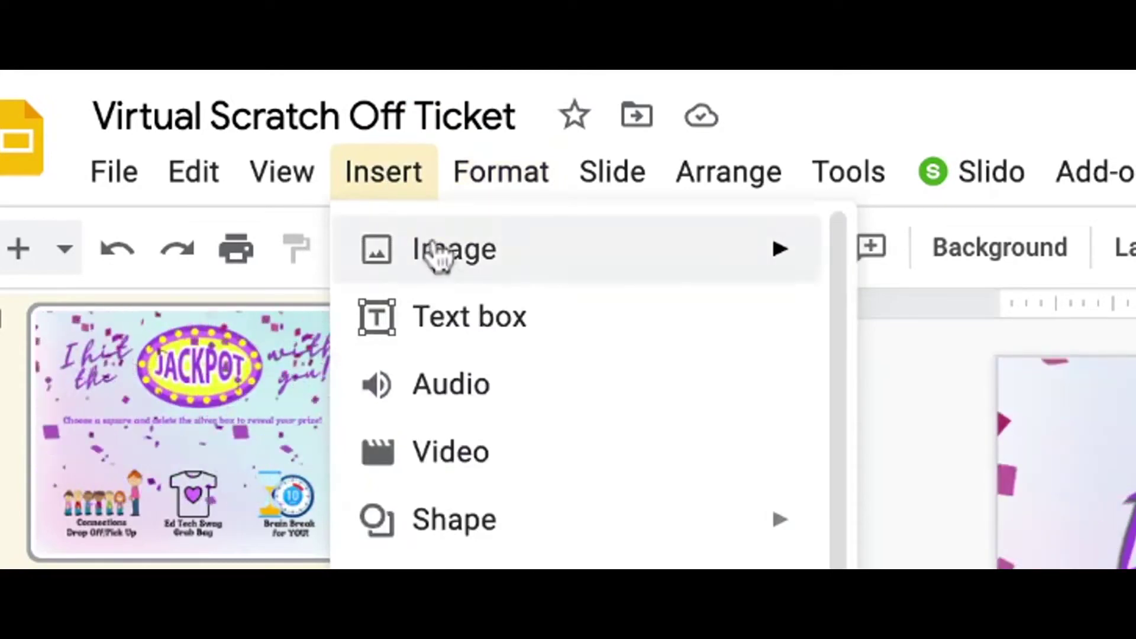
pyautogui.moveTo(438, 259)
pyautogui.click(917, 342)
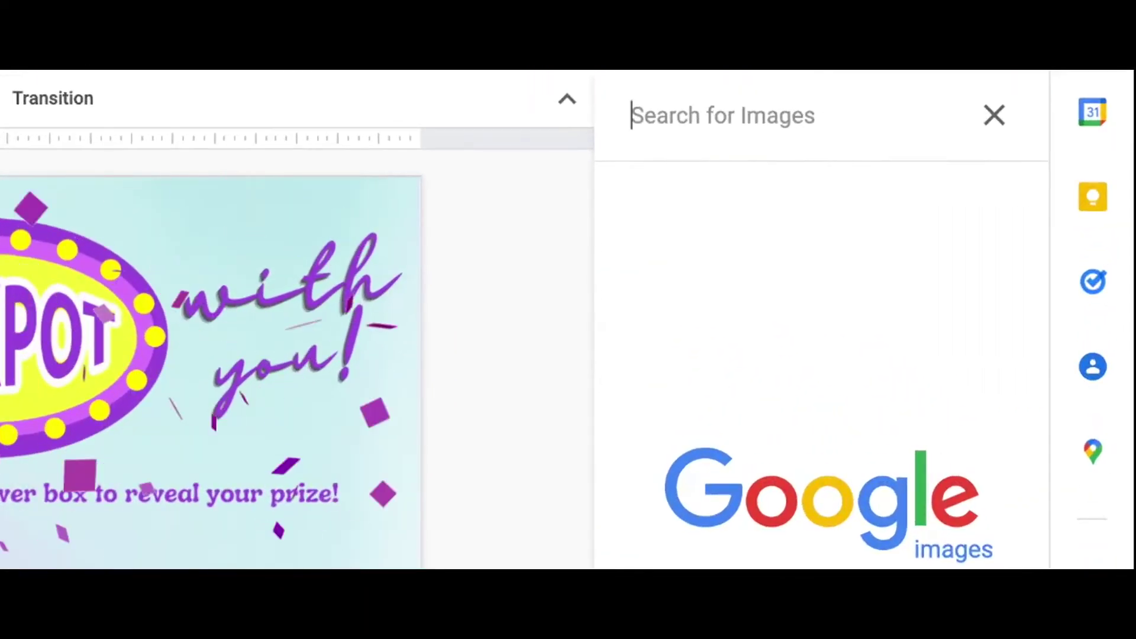
pyautogui.write('silver squ')
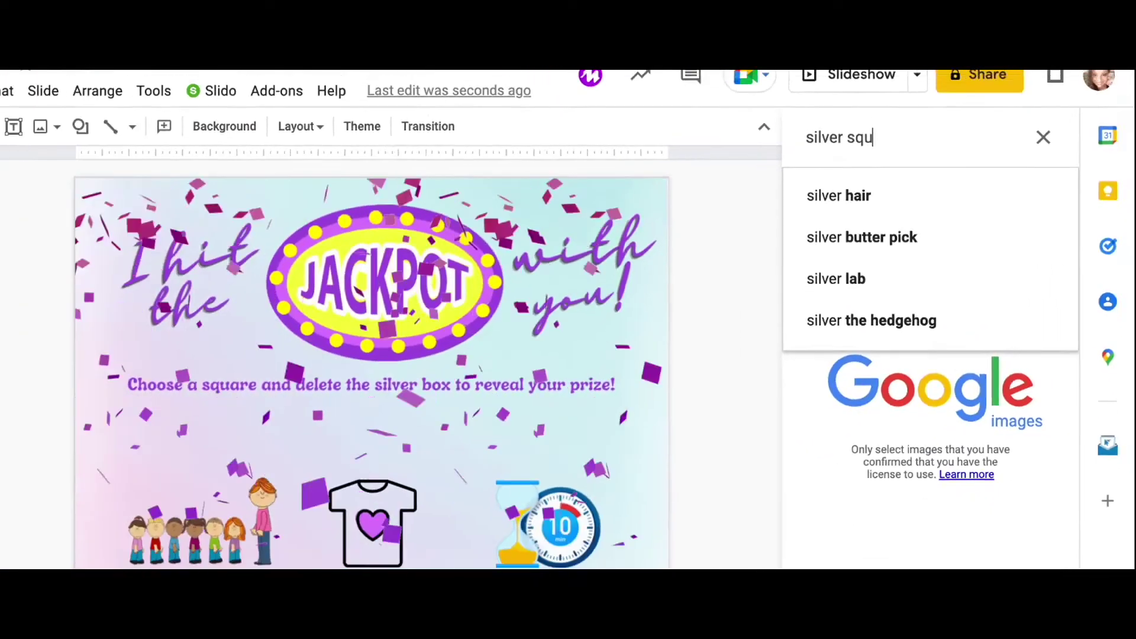
pyautogui.write('are')
pyautogui.press('Return')
pyautogui.click(919, 246)
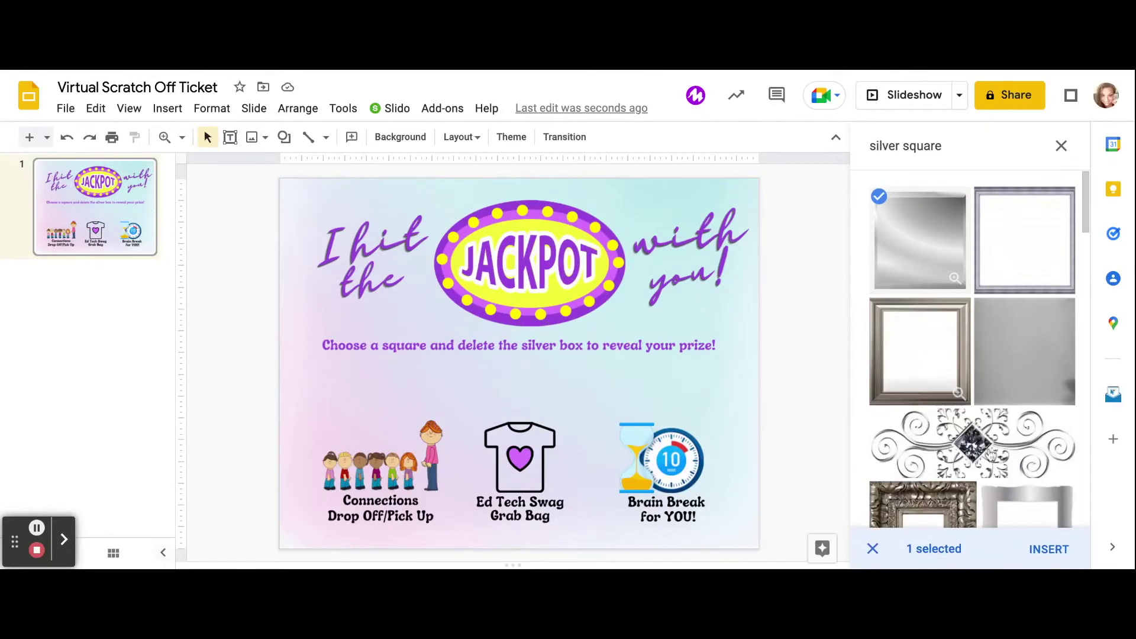
pyautogui.click(1048, 549)
pyautogui.moveTo(507, 469); pyautogui.dragTo(433, 544)
pyautogui.moveTo(477, 509); pyautogui.dragTo(480, 498)
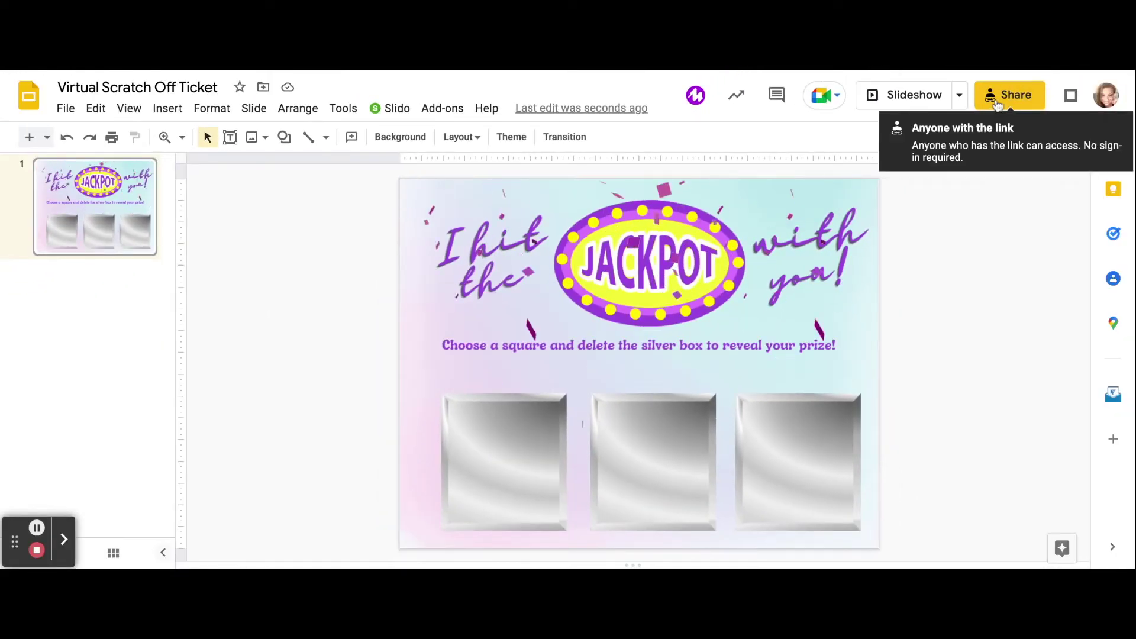
# Step: Change link sharing so anyone with the link is an Editor, then close sharing settings
pyautogui.click(997, 102)
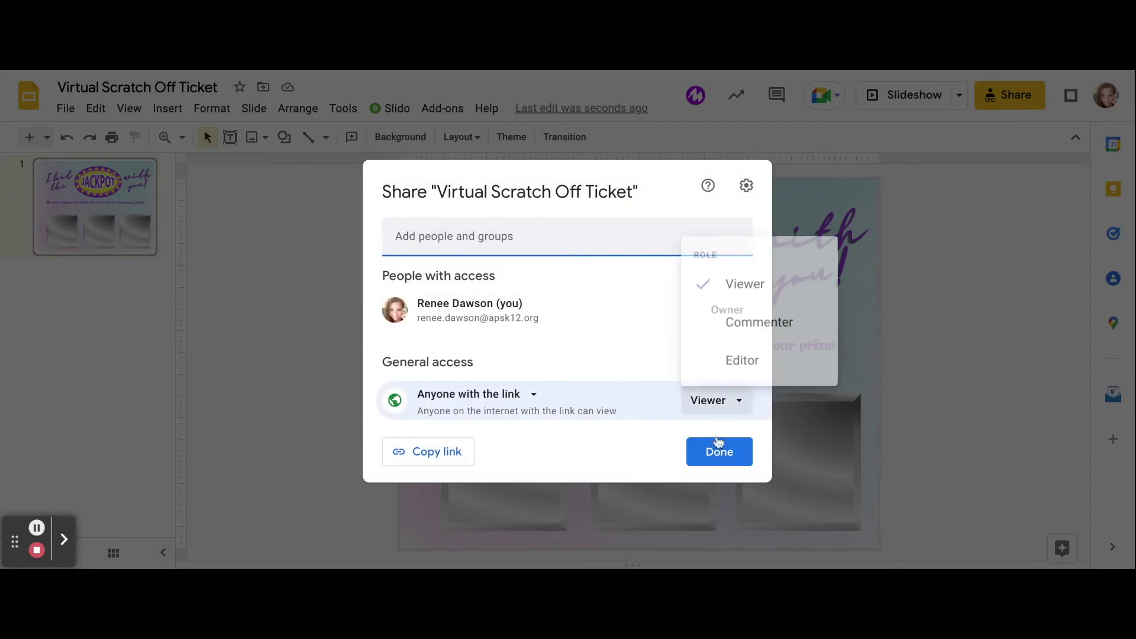
pyautogui.click(734, 361)
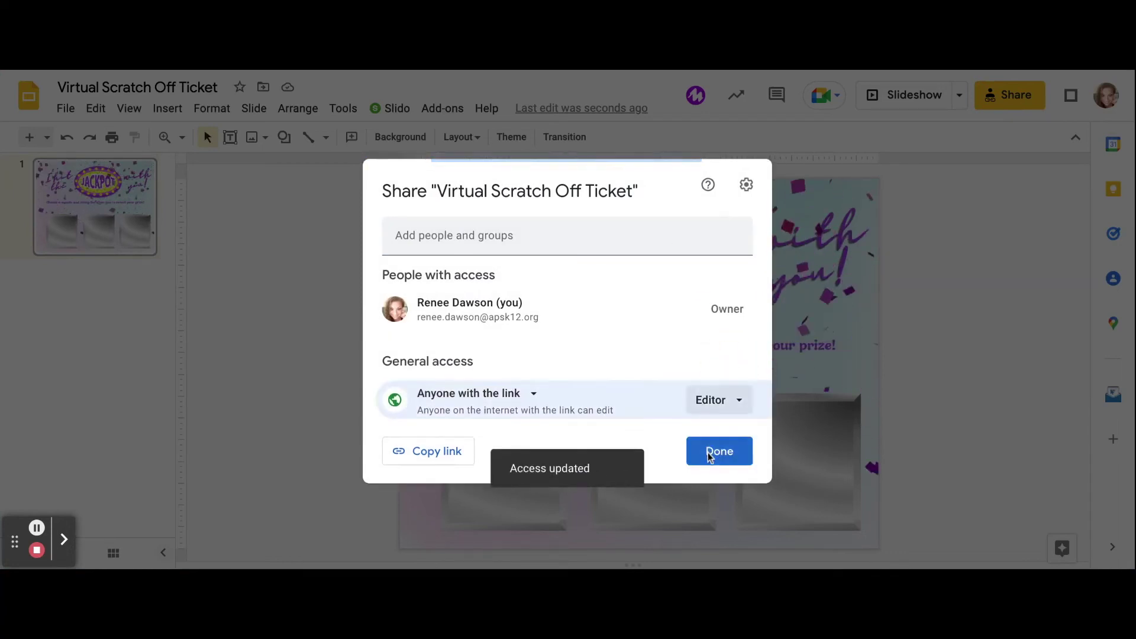
pyautogui.click(710, 455)
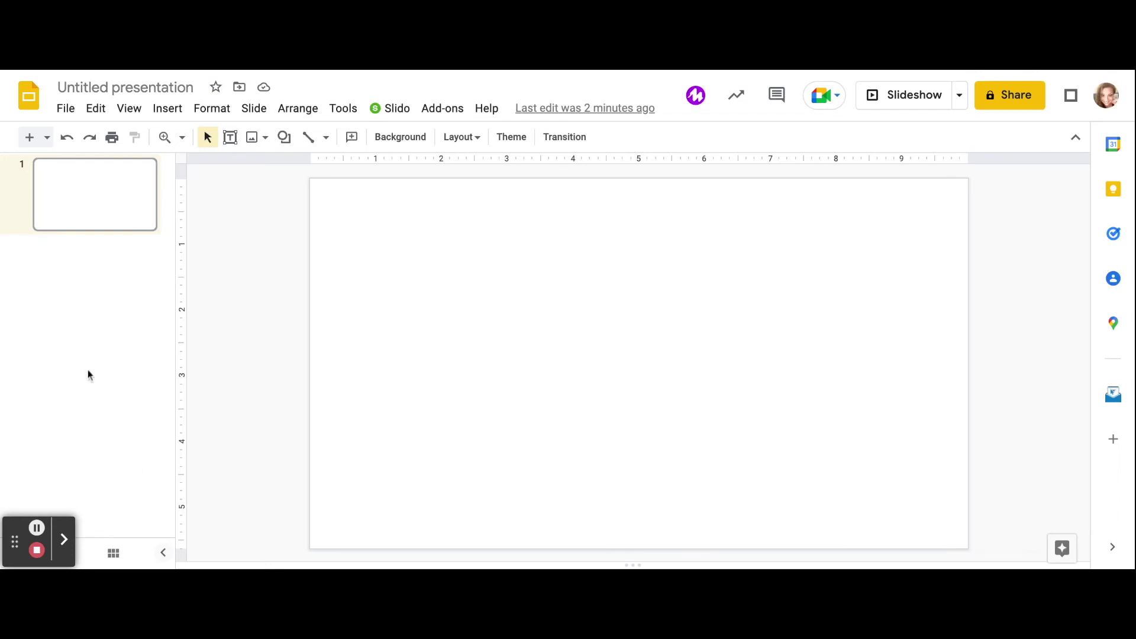
# Step: Replace the 'Untitled presentation' title with 'Virtual Scratch Off Ticket'
pyautogui.click(113, 87)
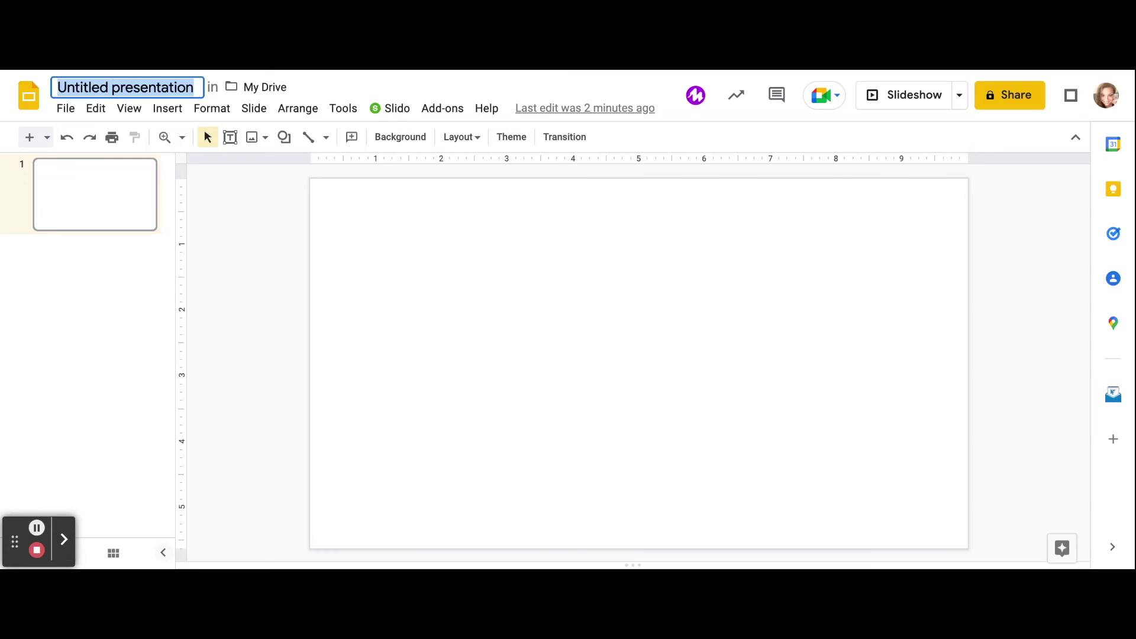
pyautogui.write('Virtual')
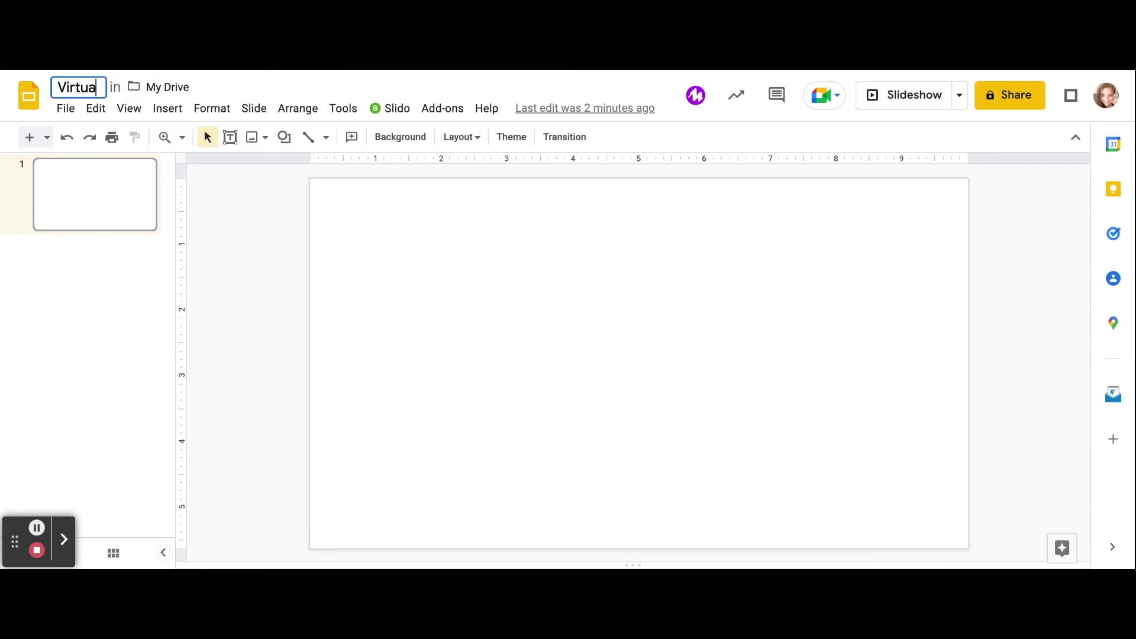
pyautogui.write(' Scratch Off Ticket')
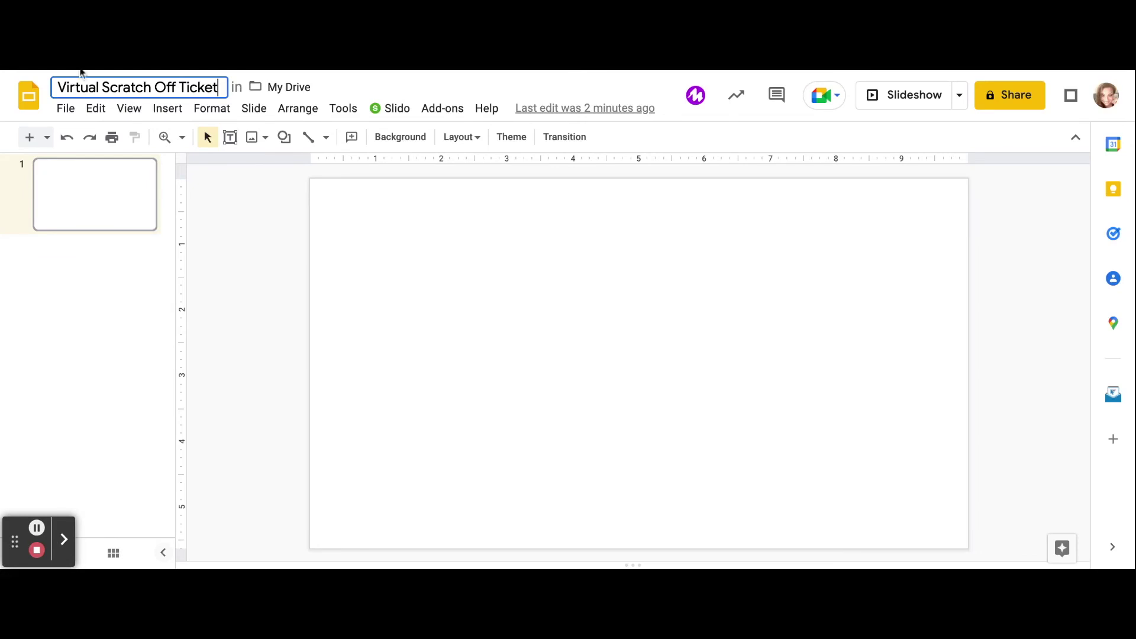
pyautogui.click(87, 215)
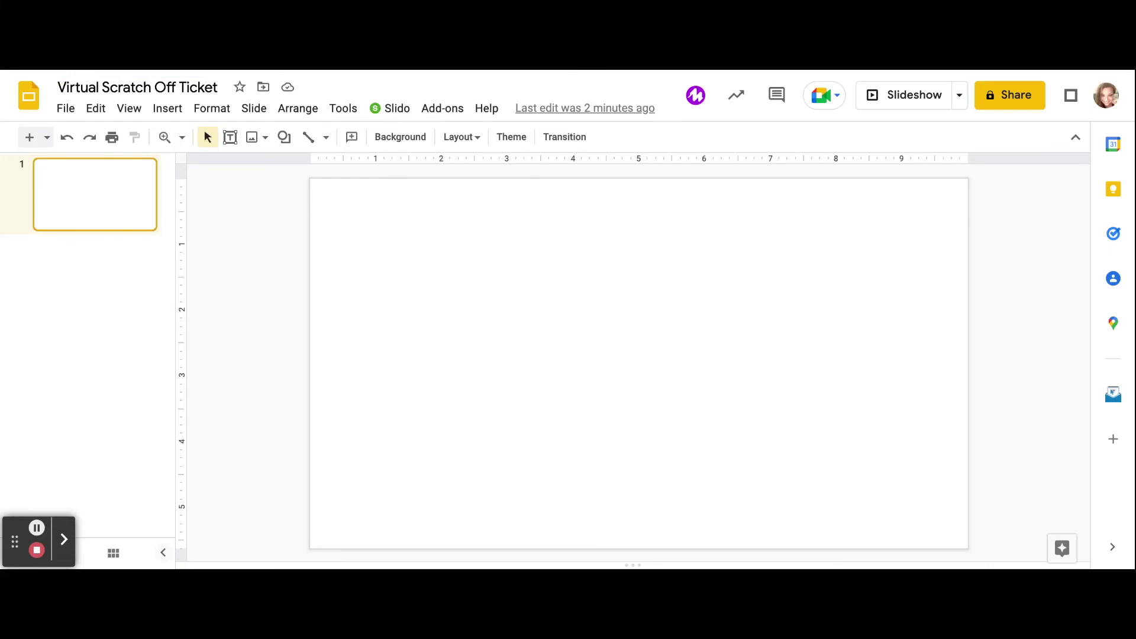
# Step: In Page setup, choose a Custom size of 11 × 8.5 inches and apply it
pyautogui.click(65, 109)
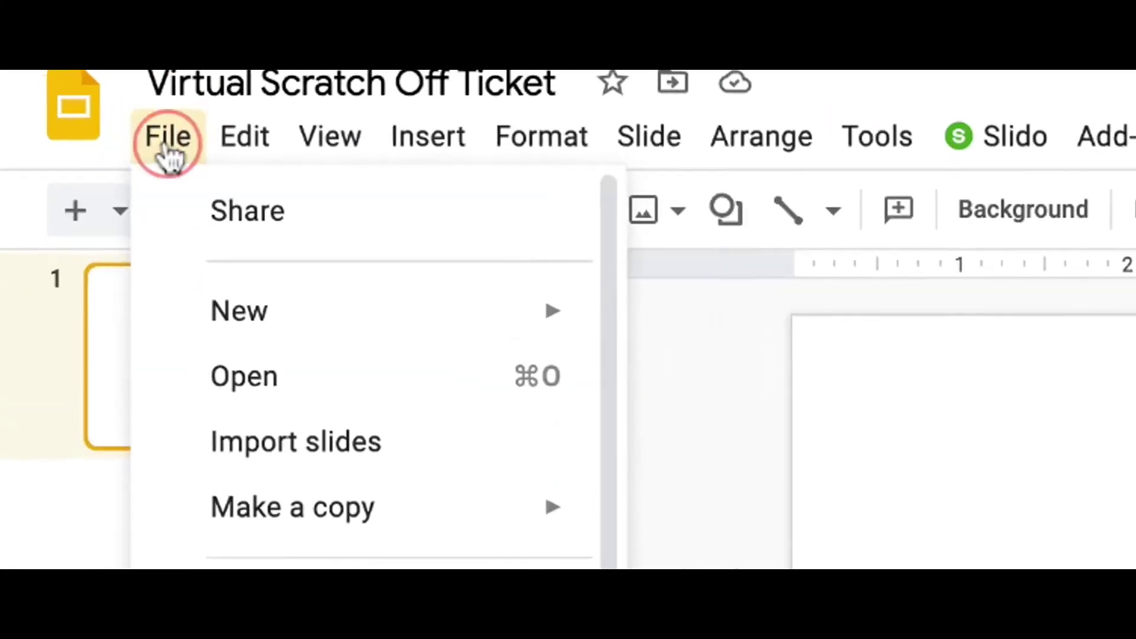
pyautogui.scroll(-2, 296, 414)
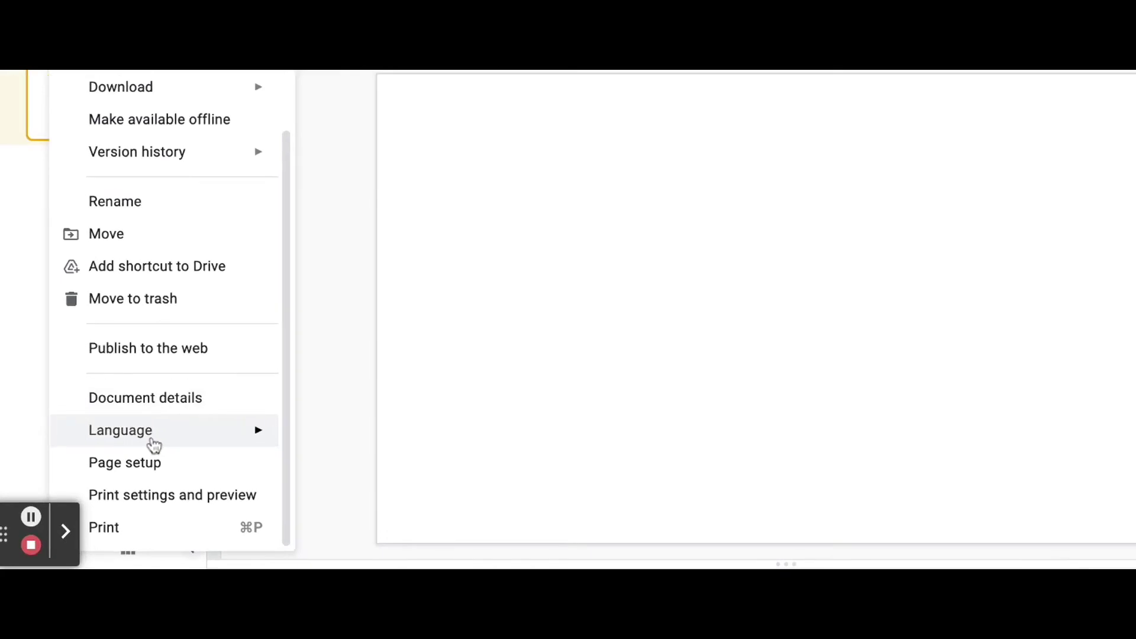
pyautogui.click(142, 462)
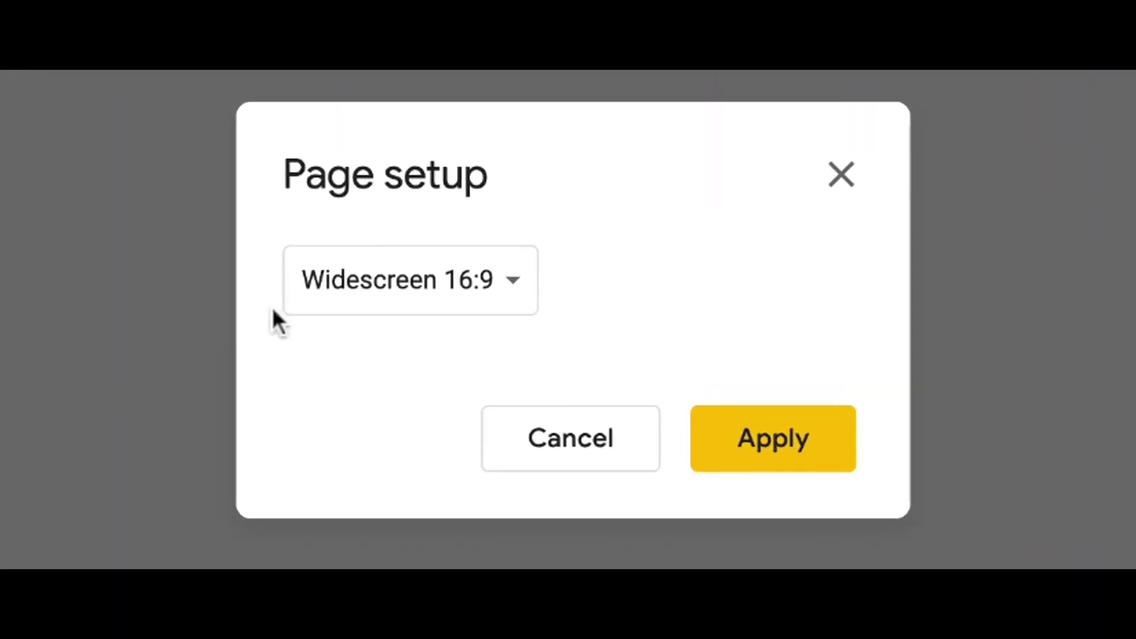
pyautogui.click(540, 309)
pyautogui.click(423, 408)
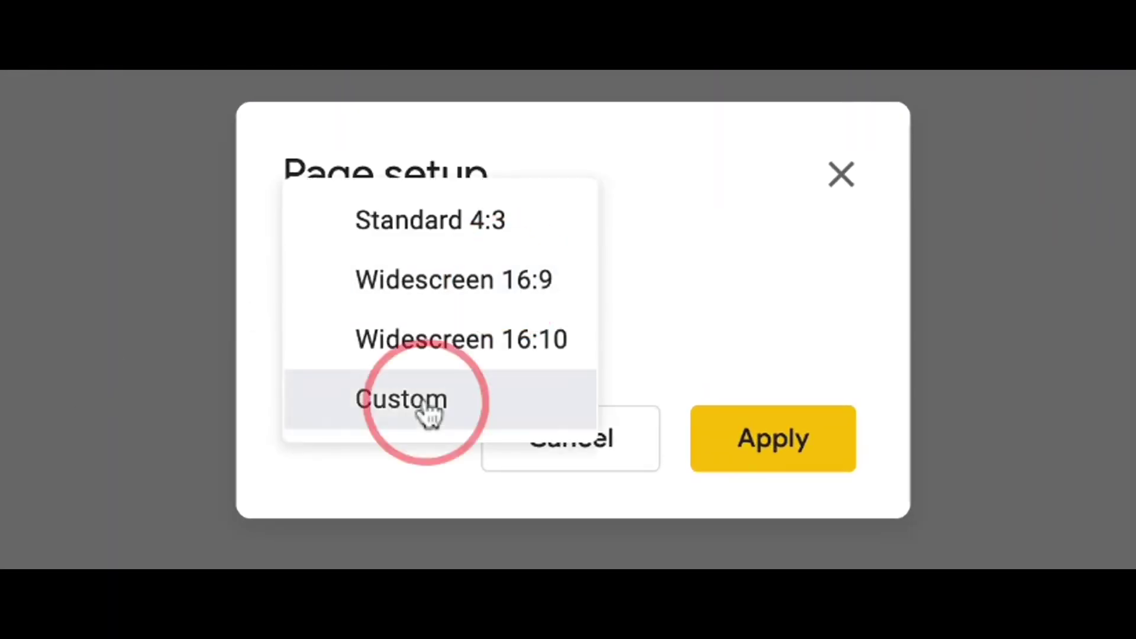
pyautogui.click(362, 380)
pyautogui.press('BackSpace')
pyautogui.write('11')
pyautogui.click(559, 370)
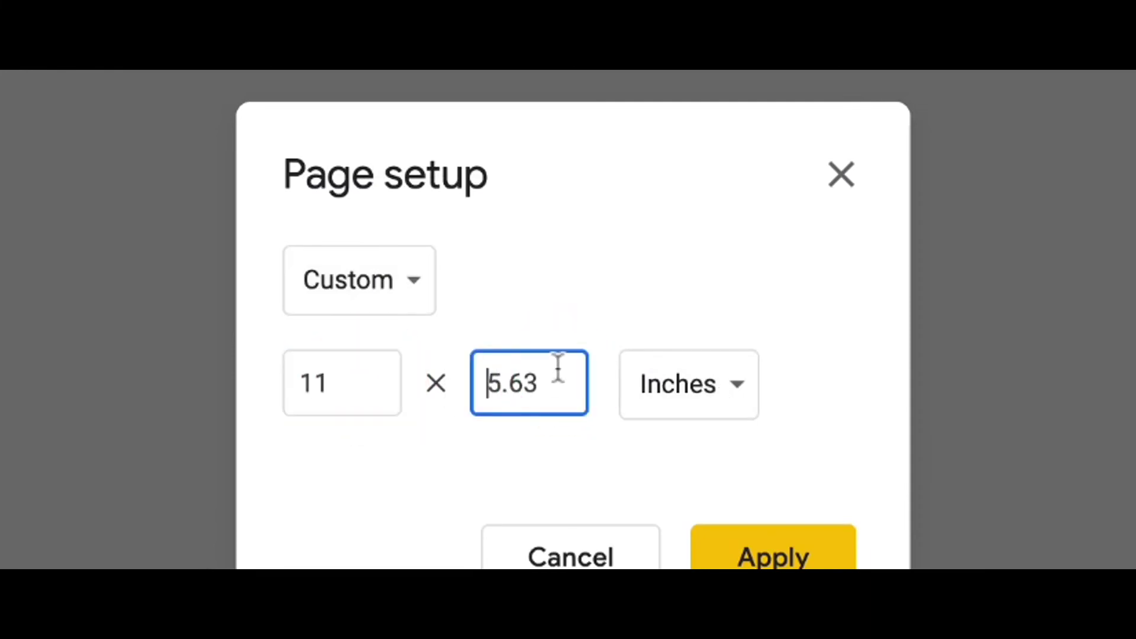
pyautogui.doubleClick(530, 384)
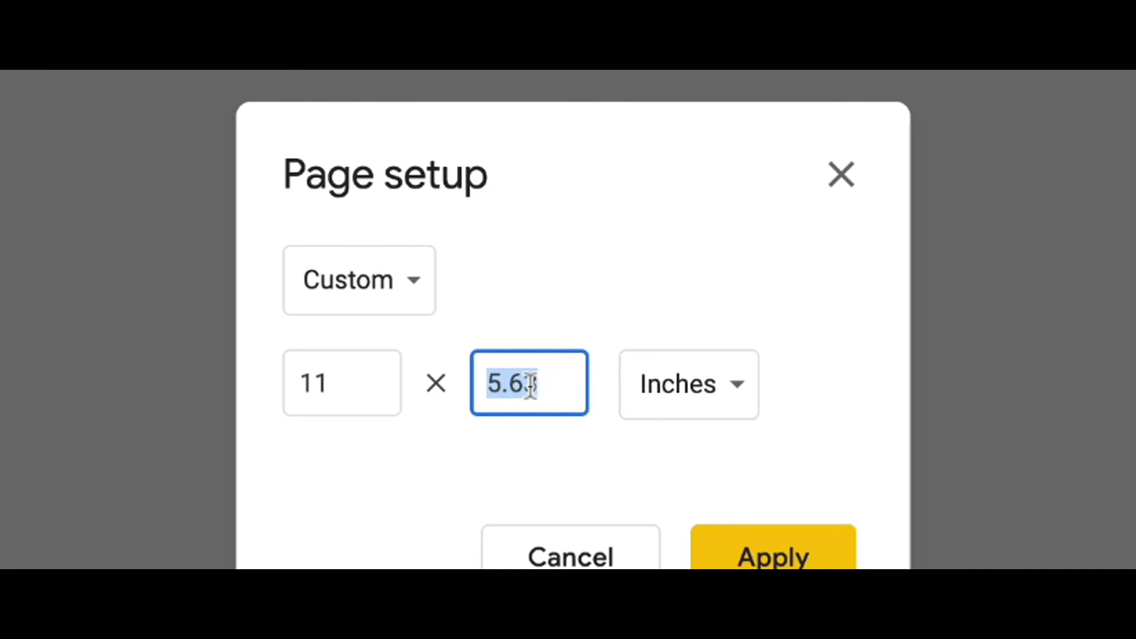
pyautogui.write('8.5')
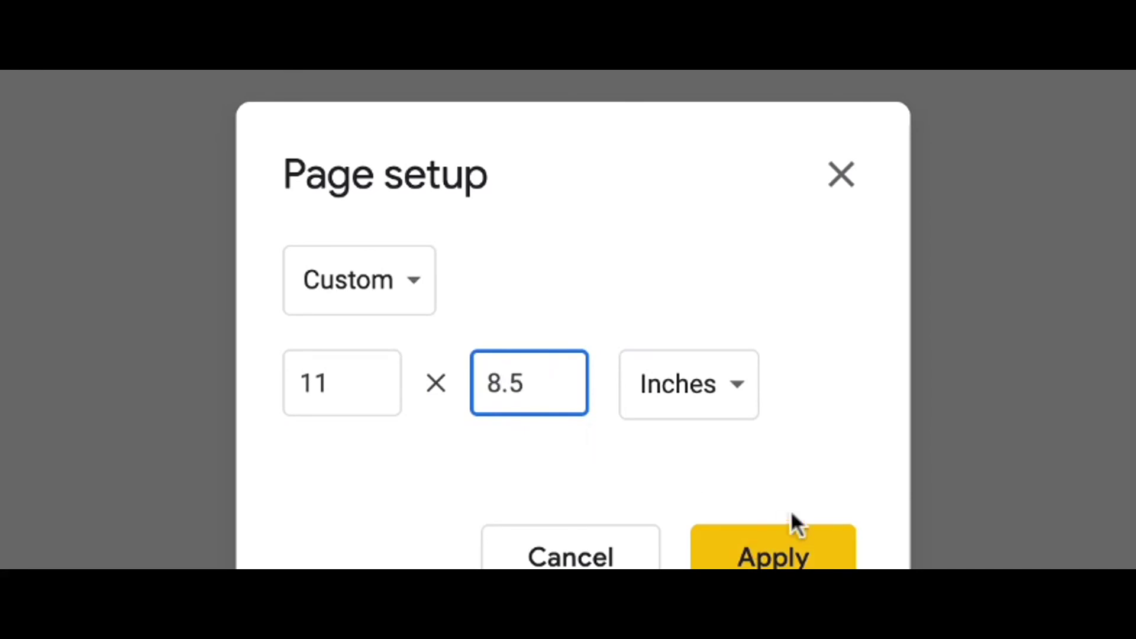
pyautogui.click(792, 553)
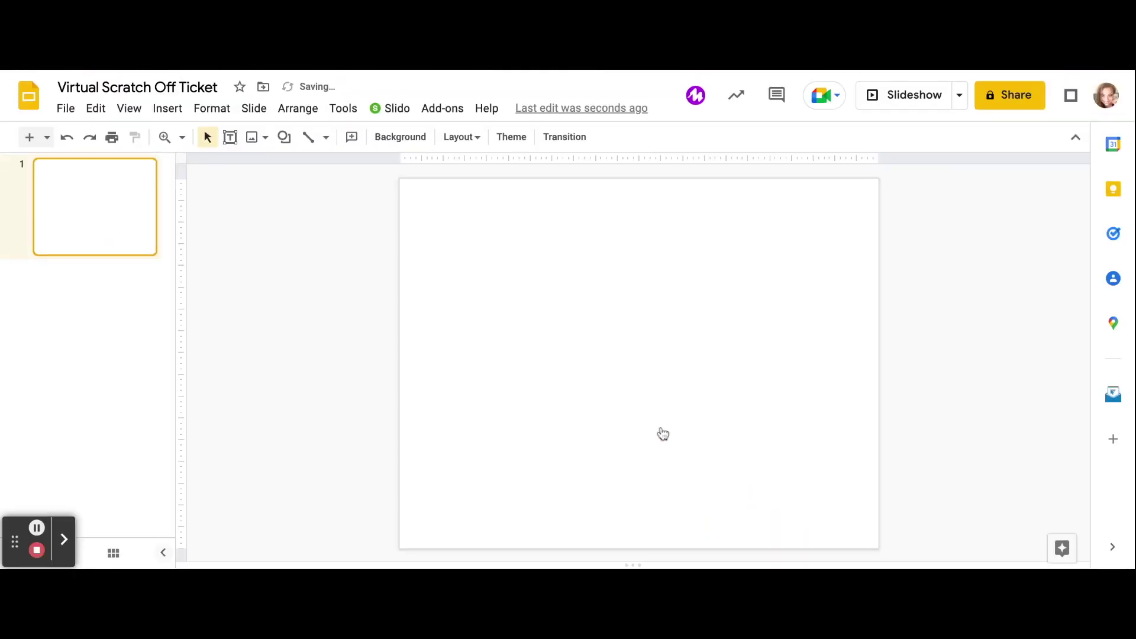